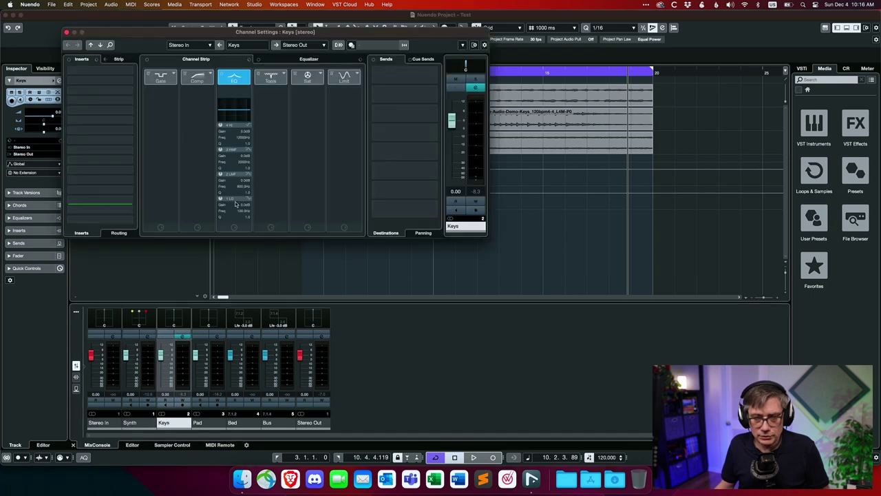
Step: Route the Keys channel's output to the Bed group and close its channel settings
left_click(315, 47)
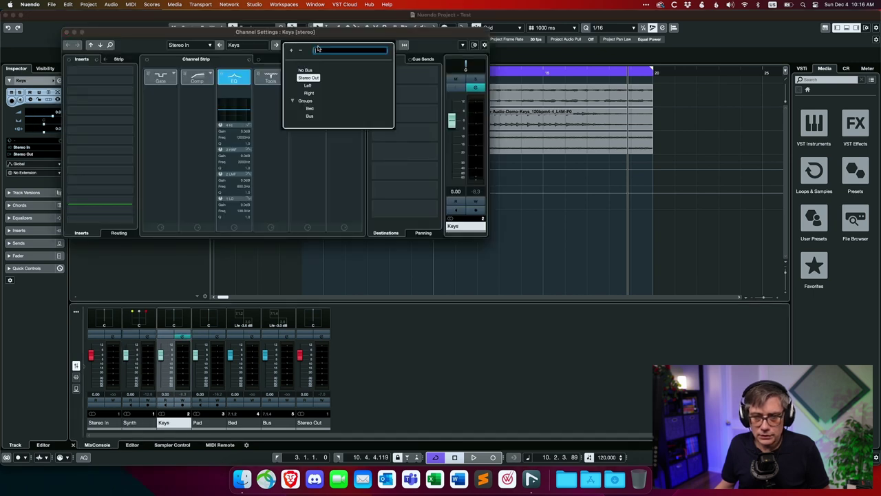
left_click(310, 108)
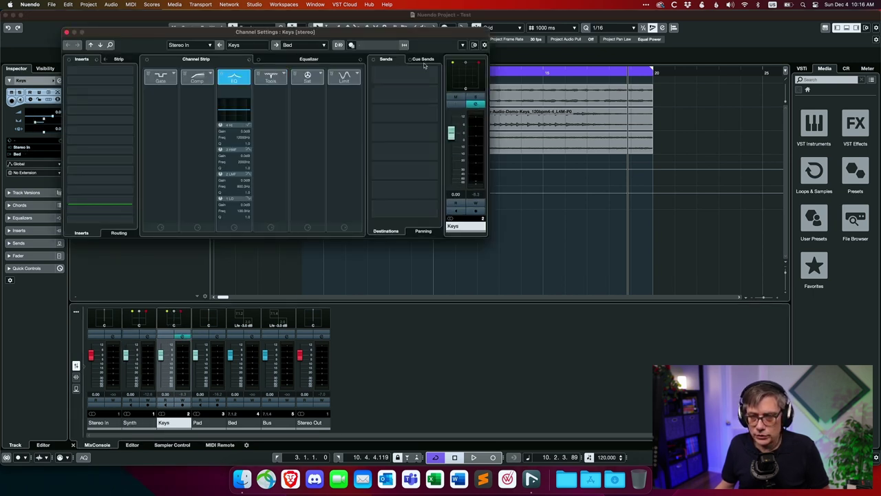
left_click(66, 32)
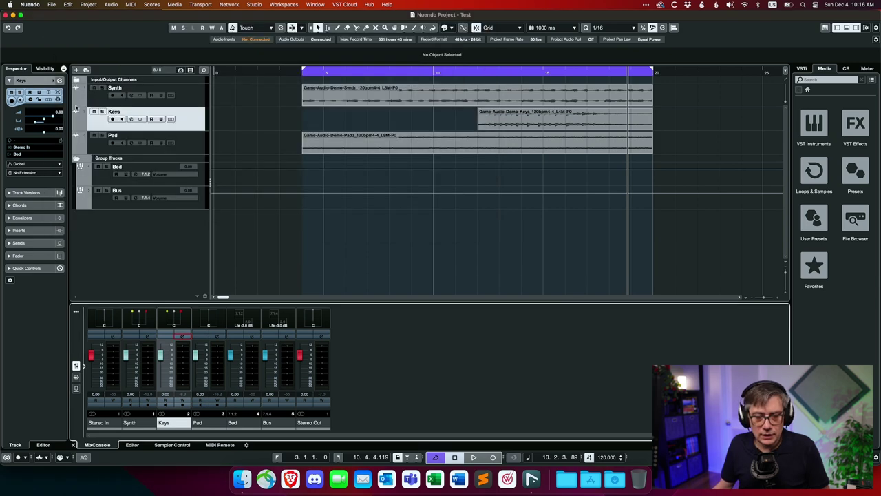
Step: Route the Pad channel's output to the Bed group and close its channel settings
left_click(219, 338)
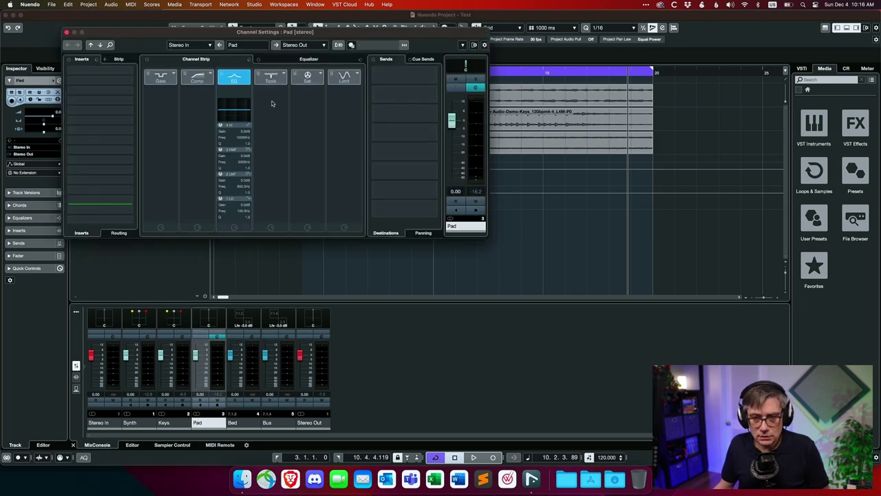
left_click(322, 46)
left_click(307, 79)
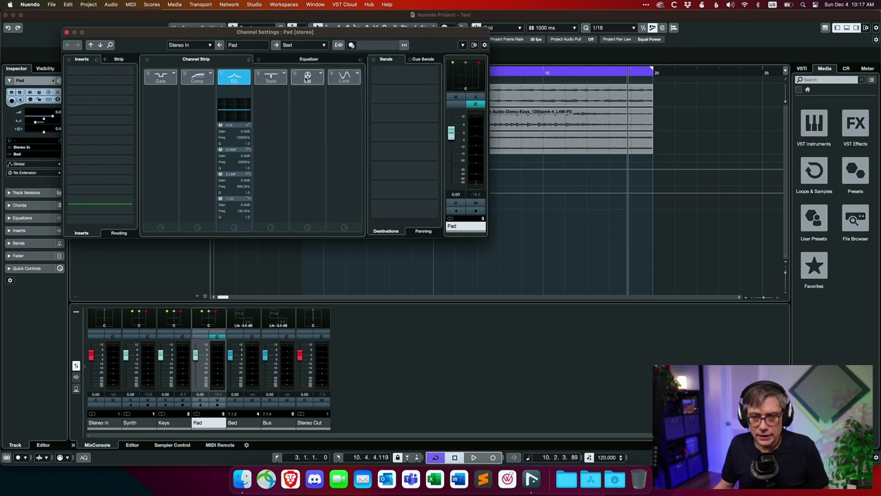
left_click(66, 32)
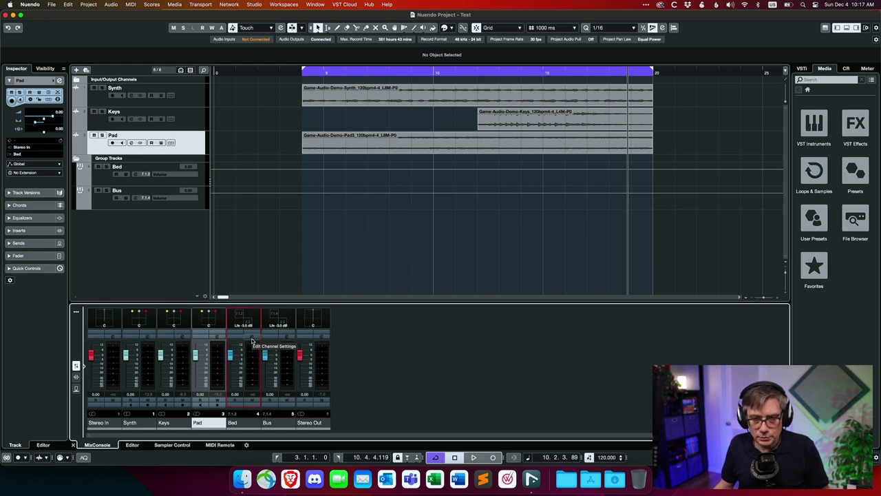
Step: Route the Bed group's output to the Bus group, then play the project to check the signal flow
left_click(252, 337)
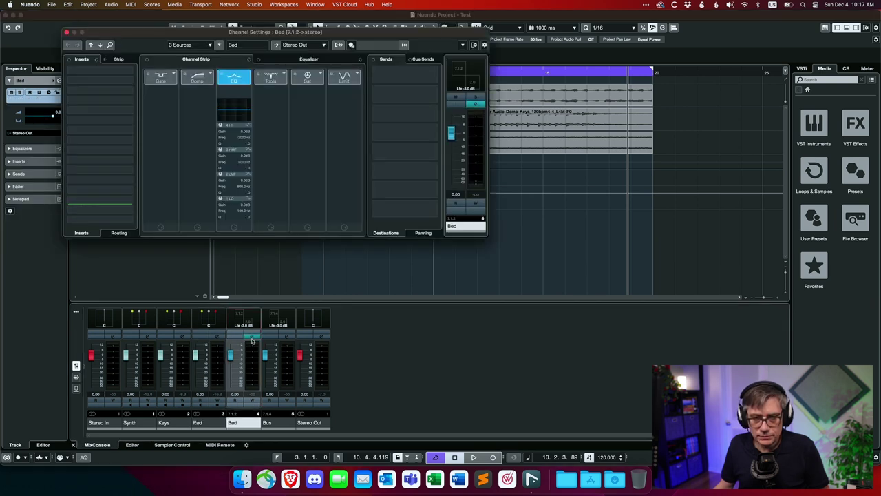
left_click(318, 48)
left_click(309, 99)
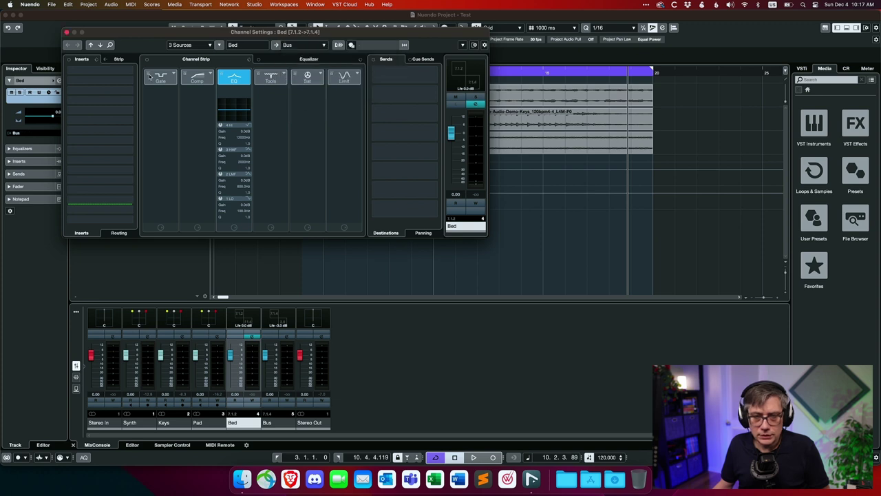
left_click(67, 33)
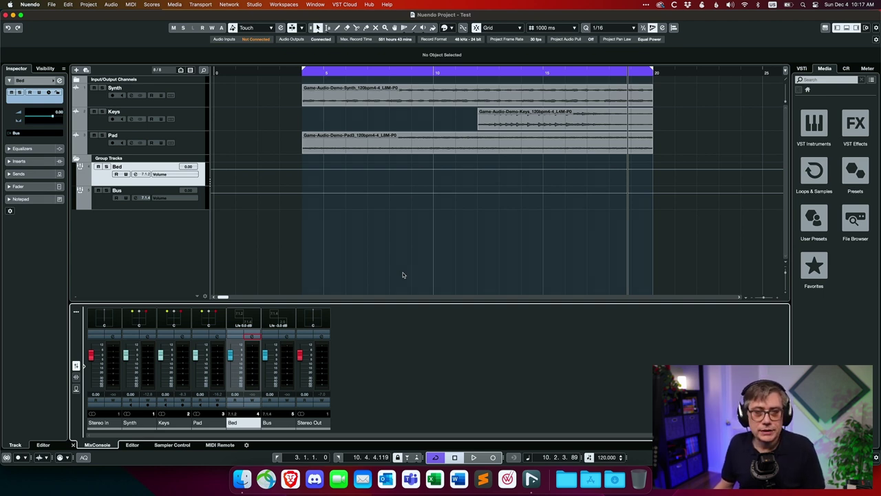
key("space")
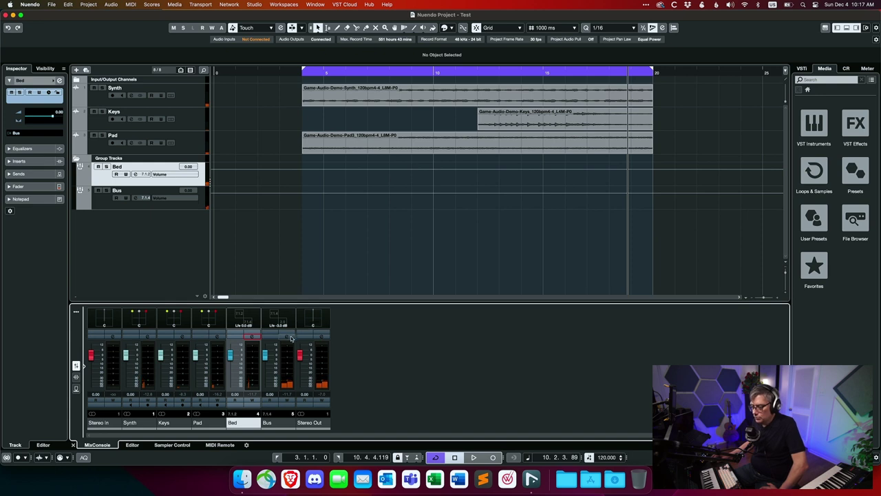
Step: Insert the Renderer for Dolby Atmos plug-in in the first insert slot of the Bus group channel
left_click(289, 338)
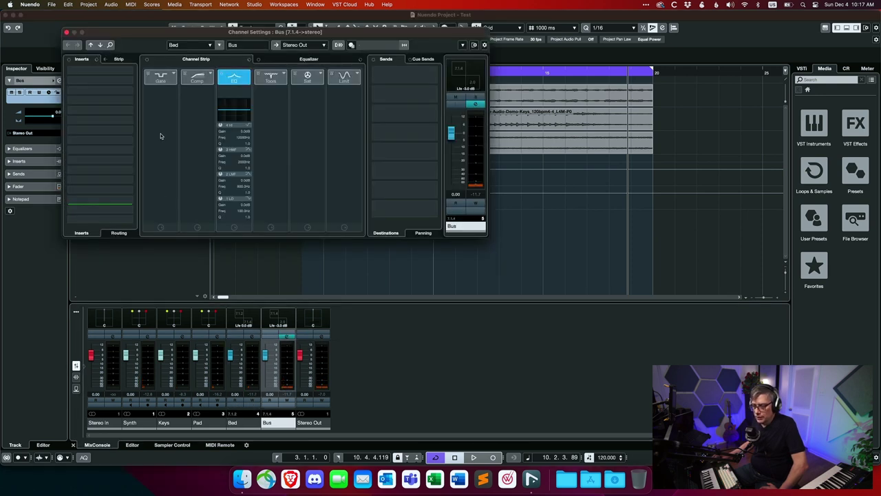
left_click(131, 71)
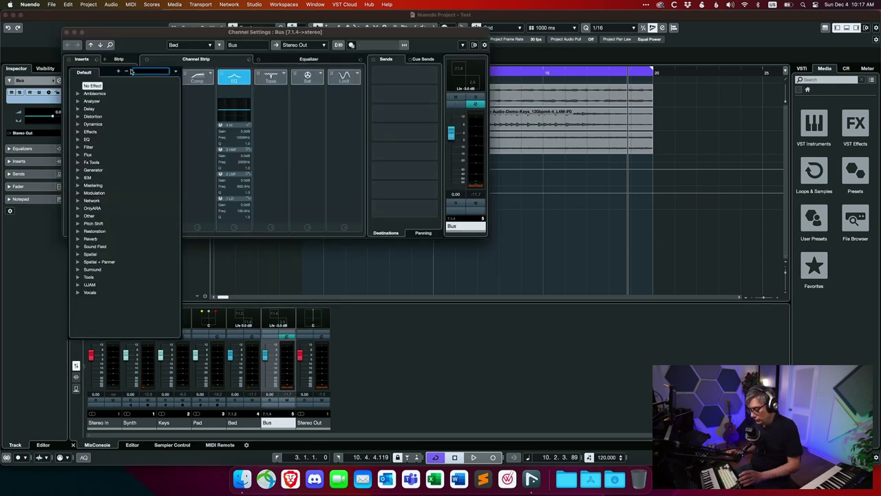
type("dbs")
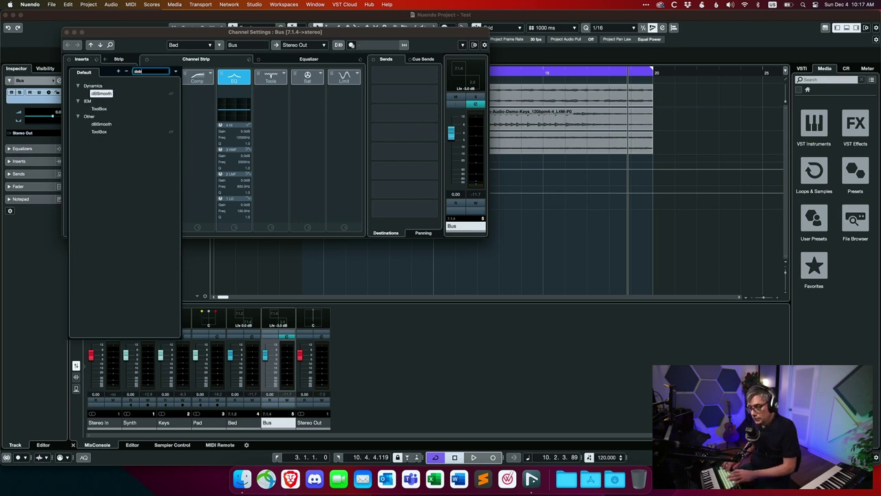
key("BackSpace")
key("BackSpace")
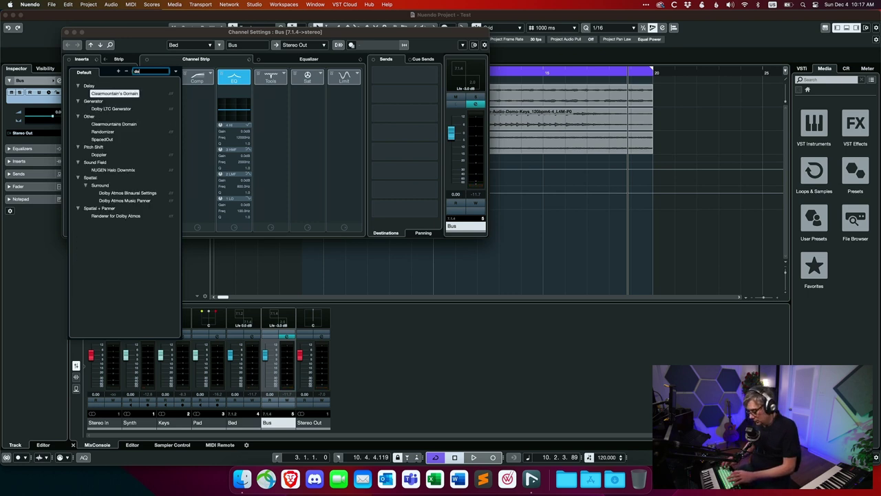
type("olb")
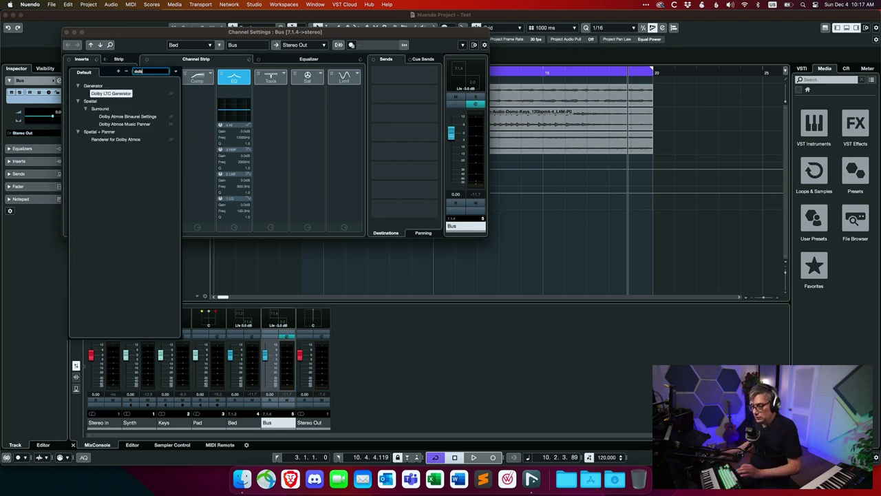
left_click(115, 141)
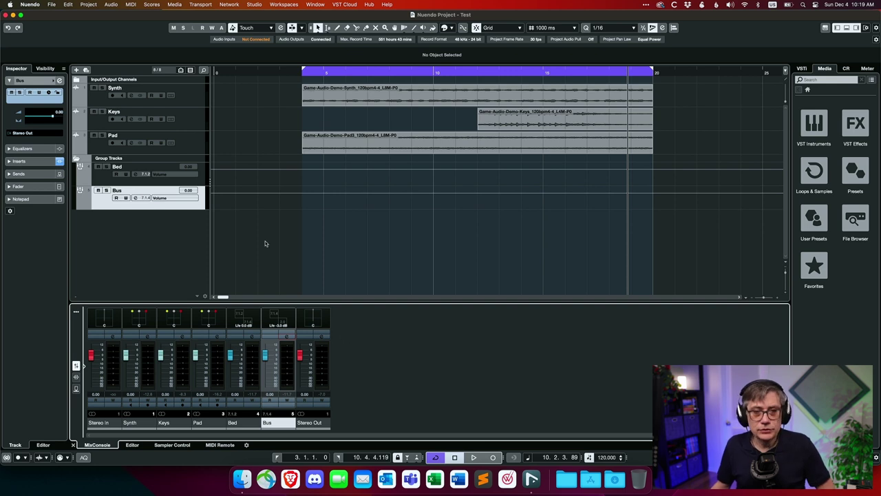
Step: Open ADM Authoring for Dolby Atmos and set the renderer to Renderer for Dolby Atmos
left_click(89, 5)
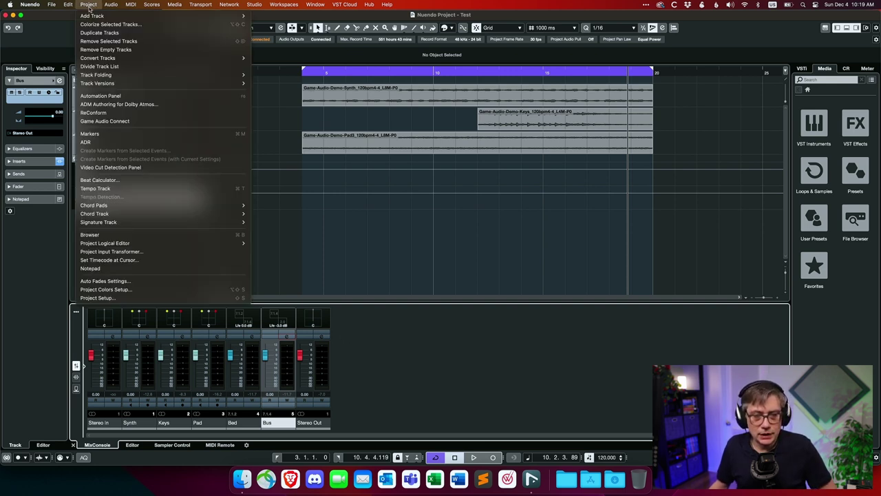
left_click(118, 105)
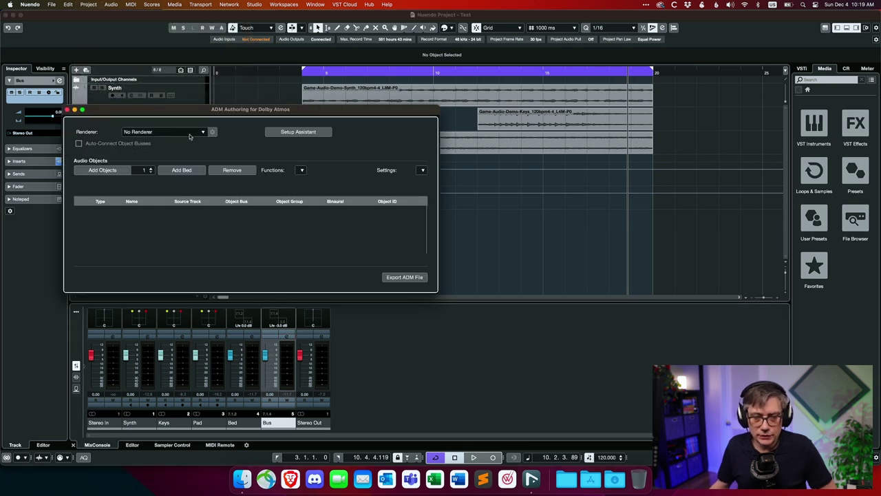
left_click(197, 133)
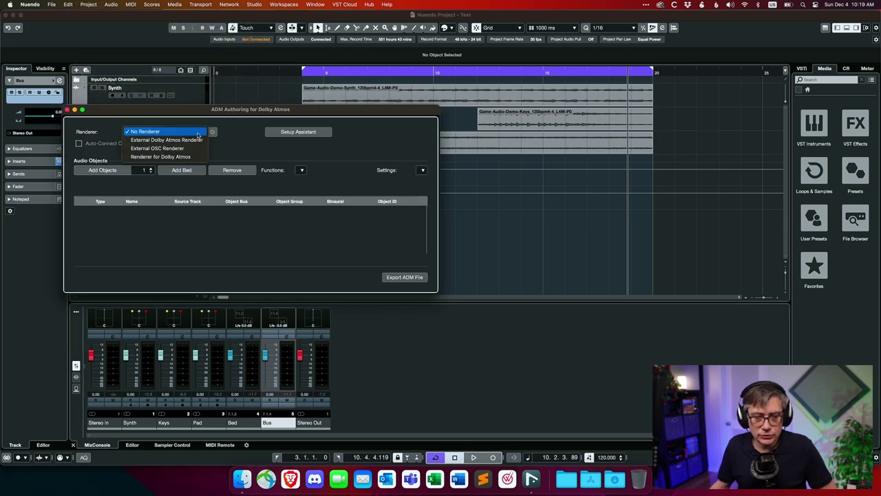
left_click(157, 157)
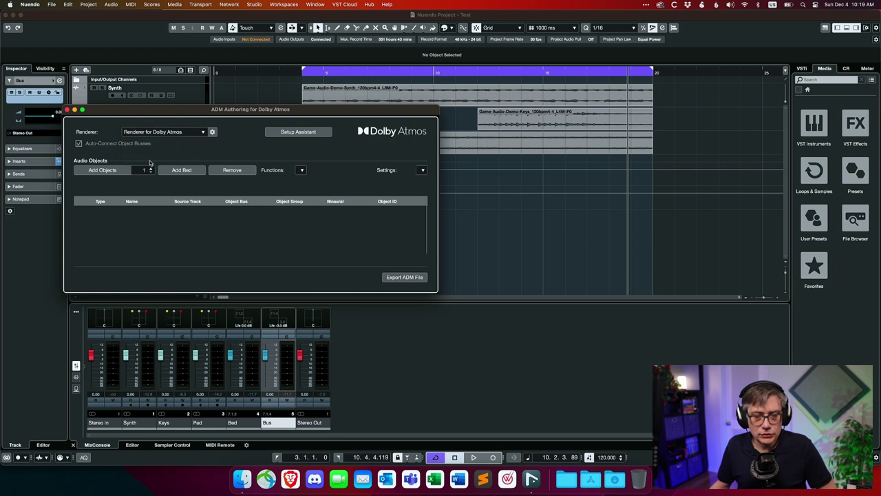
Step: Add a bed to the audio objects list and assign the Bed group as its source track
left_click(183, 172)
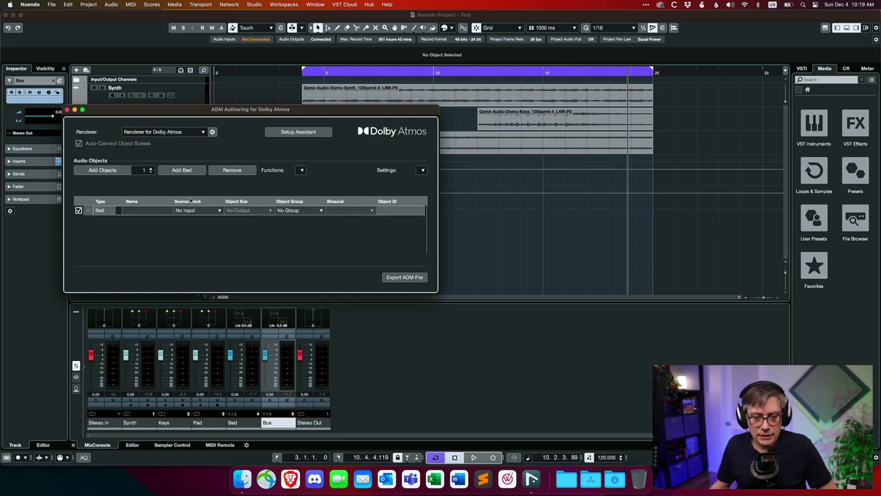
left_click(214, 212)
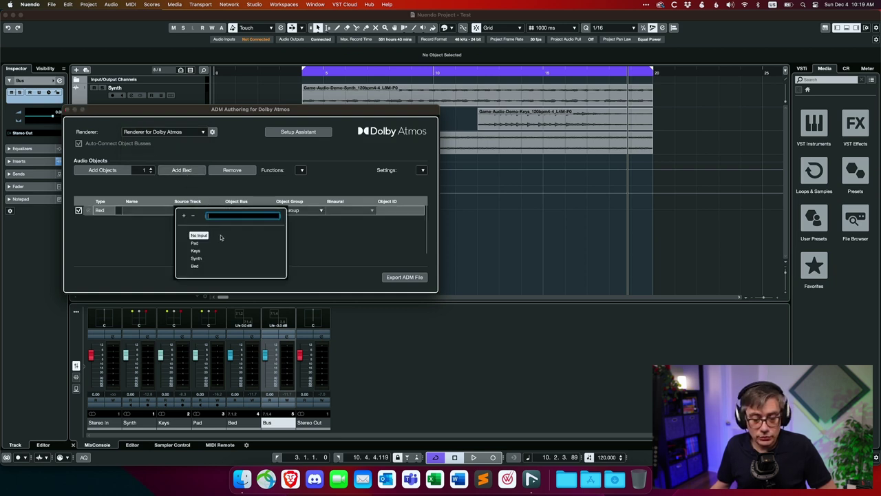
left_click(198, 266)
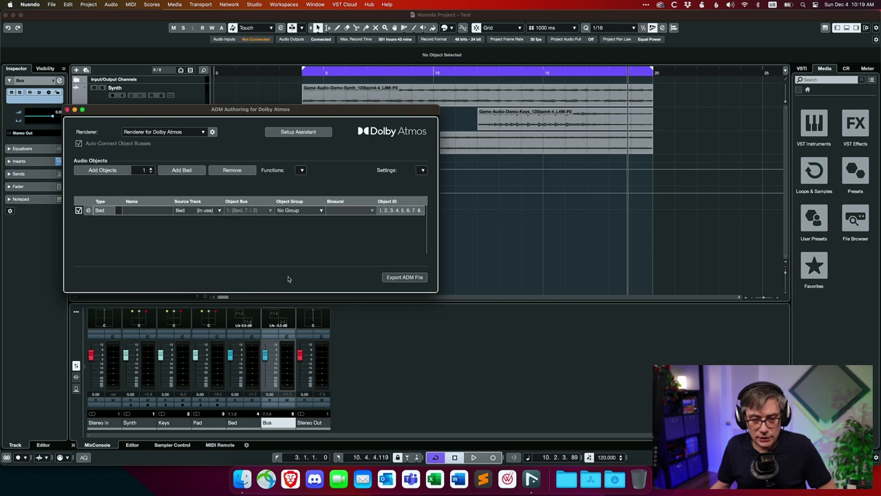
Step: Add two audio objects with Keys and Synth as their source tracks, and close the ADM authoring window
left_click(150, 169)
left_click(101, 169)
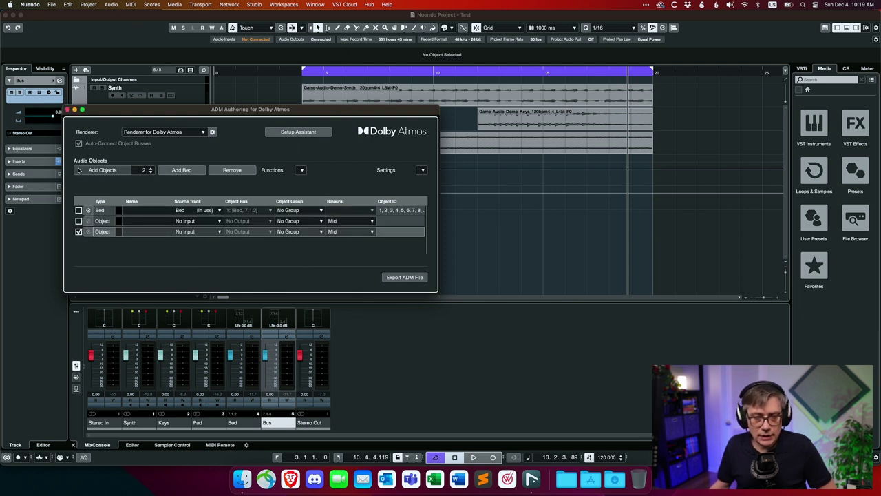
left_click(218, 222)
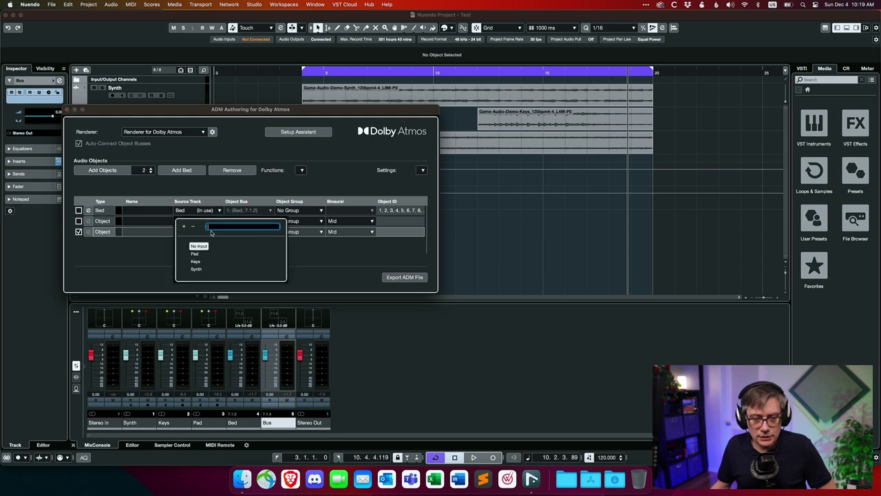
left_click(197, 261)
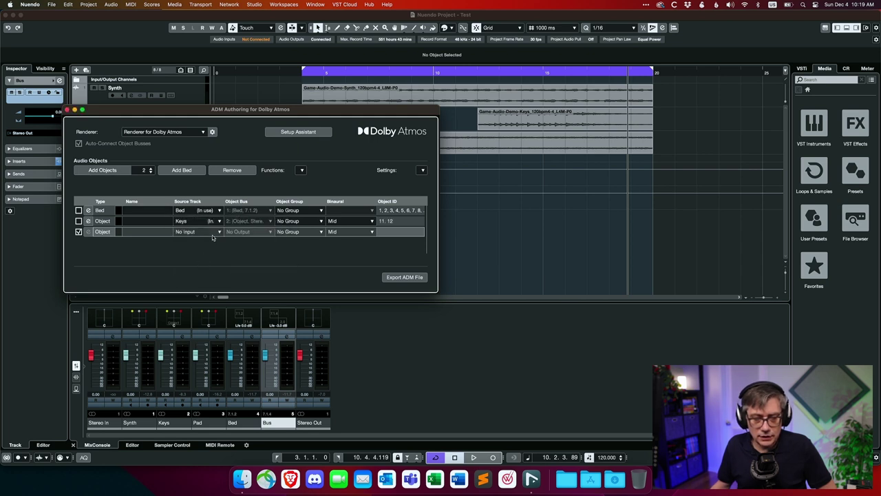
left_click(213, 234)
left_click(201, 280)
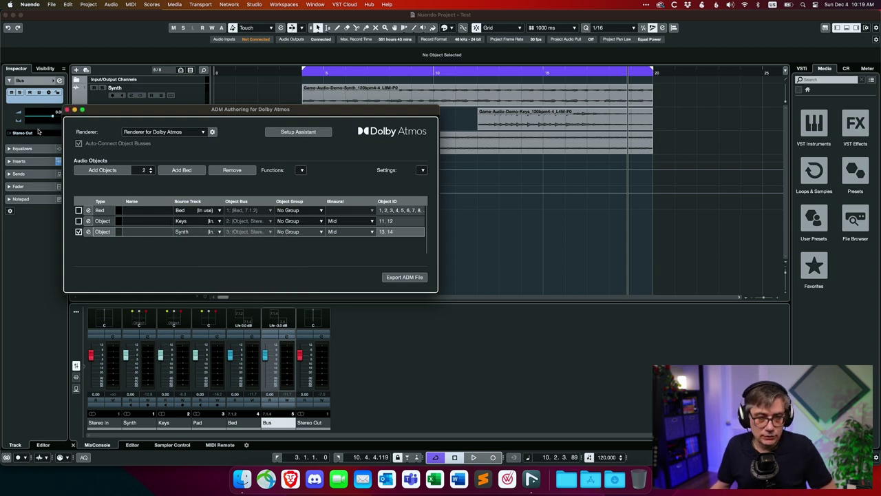
left_click(67, 109)
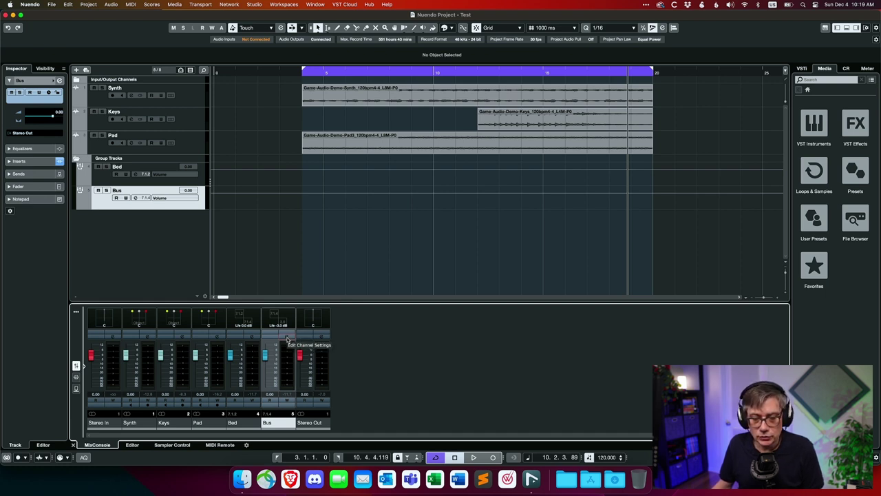
Step: Open the Bus channel's Renderer for Dolby Atmos plug-in and play the project to examine its objects and output levels
left_click(287, 339)
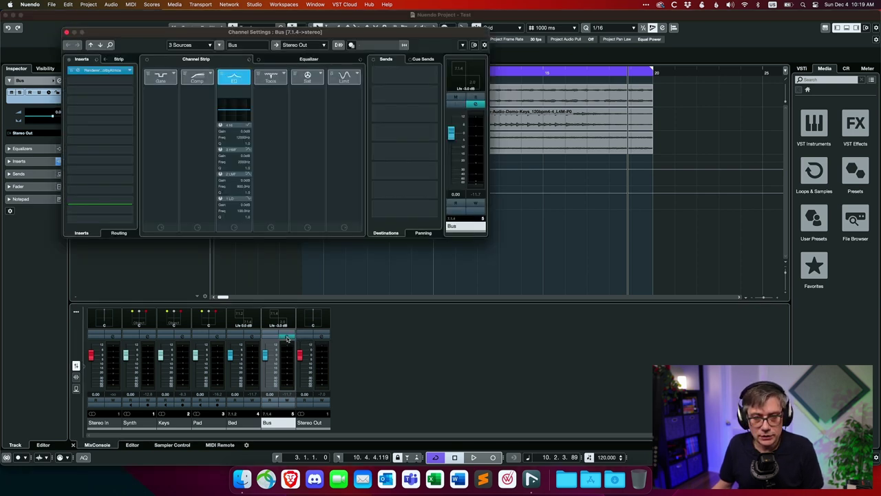
left_click(105, 74)
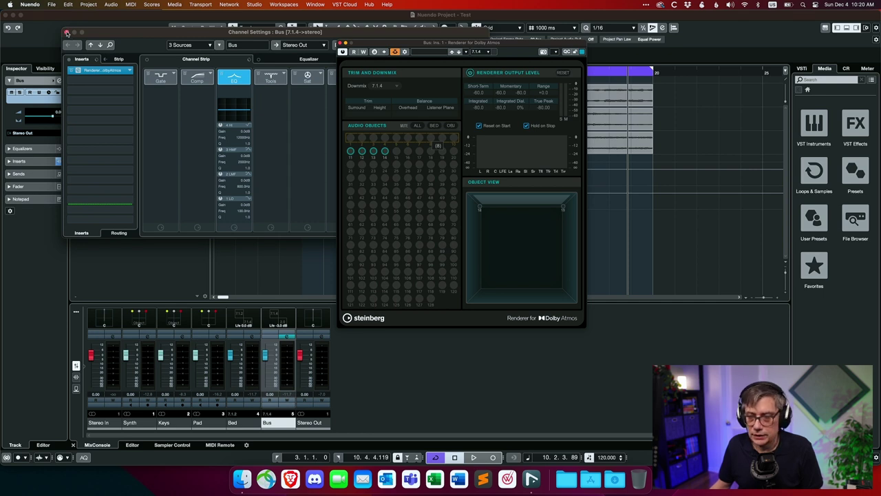
left_click(67, 33)
key("space")
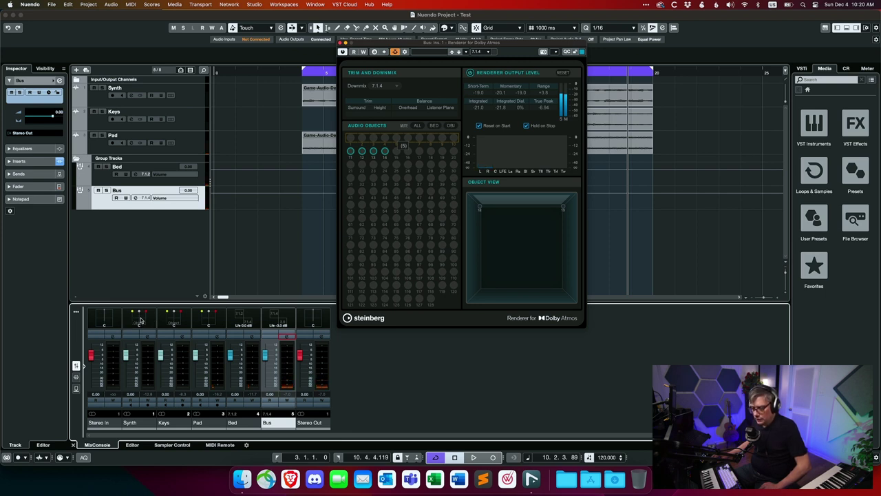
Step: In the Synth track's MultiPanner, move the object back to about F22, reduce its width to about 67%, and start playback
double_click(141, 320)
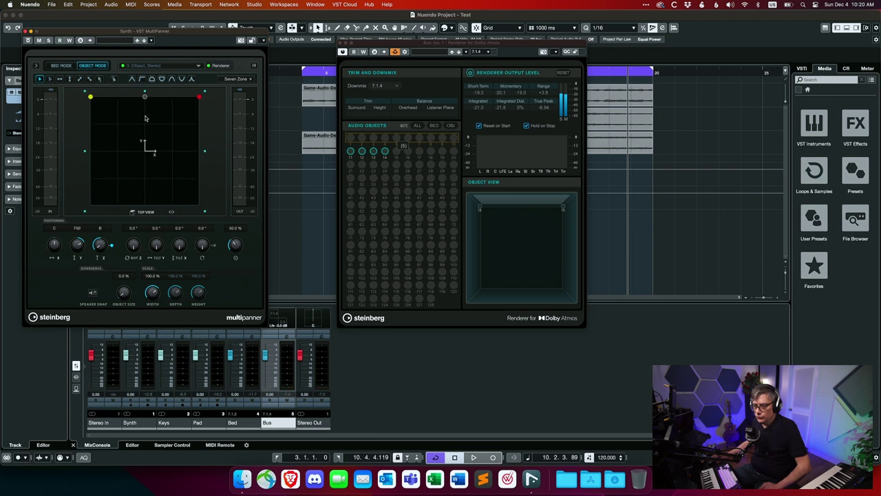
left_click_drag(145, 100, 145, 127)
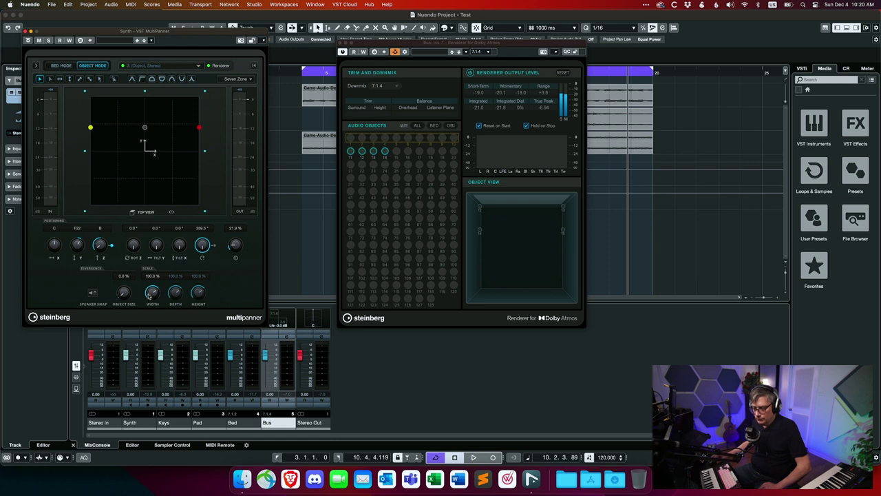
left_click_drag(149, 295, 145, 311)
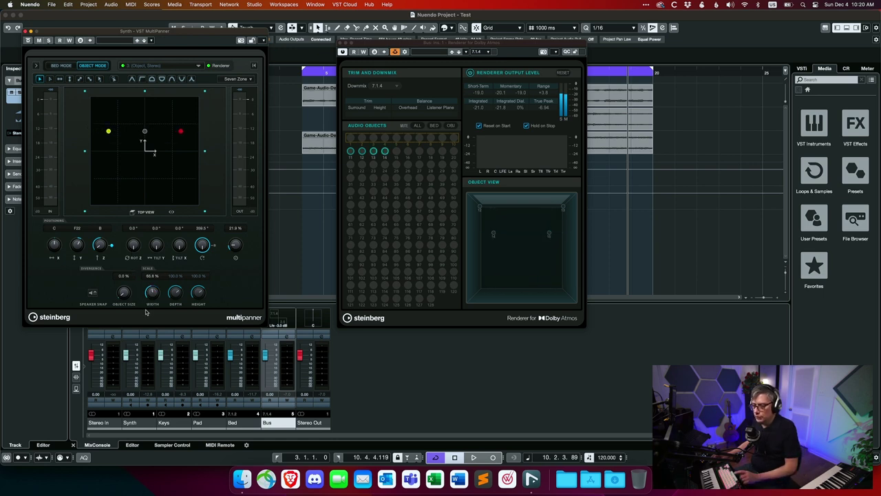
key("space")
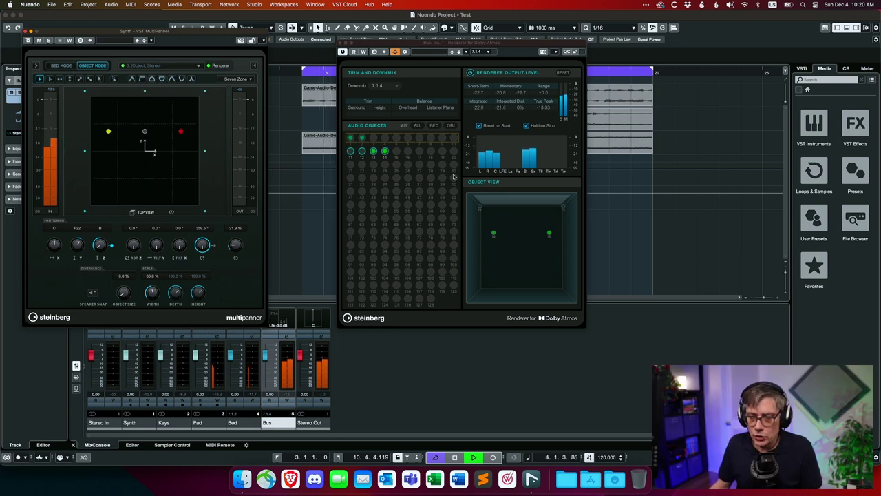
Step: Close the Synth panner, open the Keys track's MultiPanner, and move the Keys object behind the listener to about R19
left_click(28, 32)
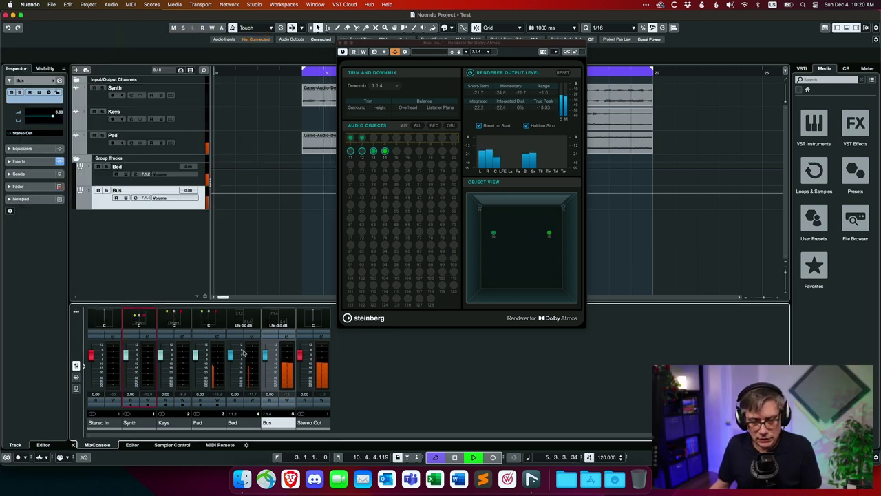
left_click(183, 340)
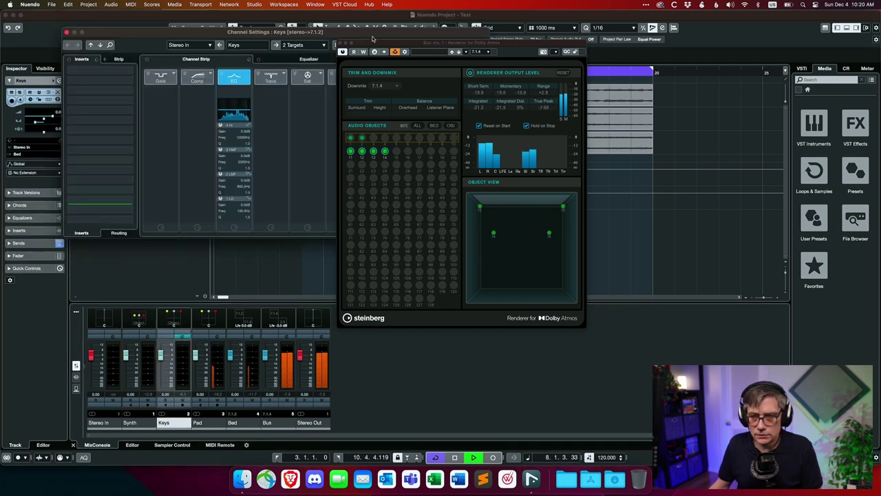
left_click(67, 33)
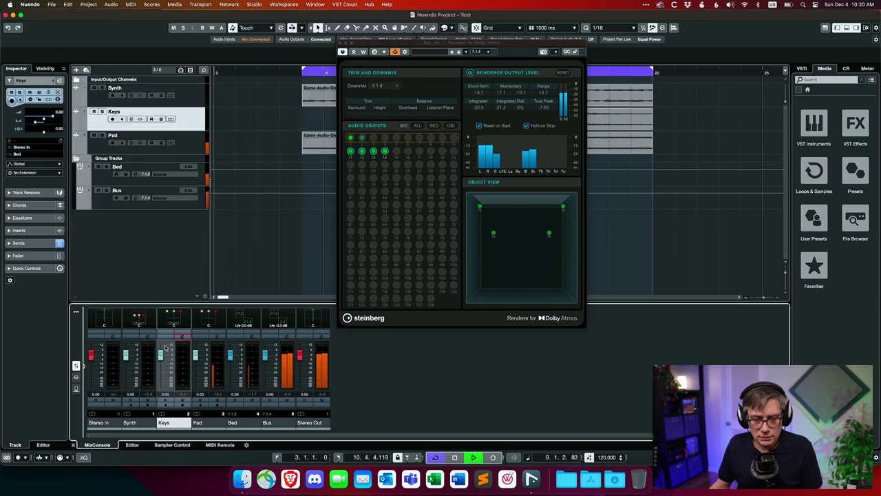
double_click(178, 318)
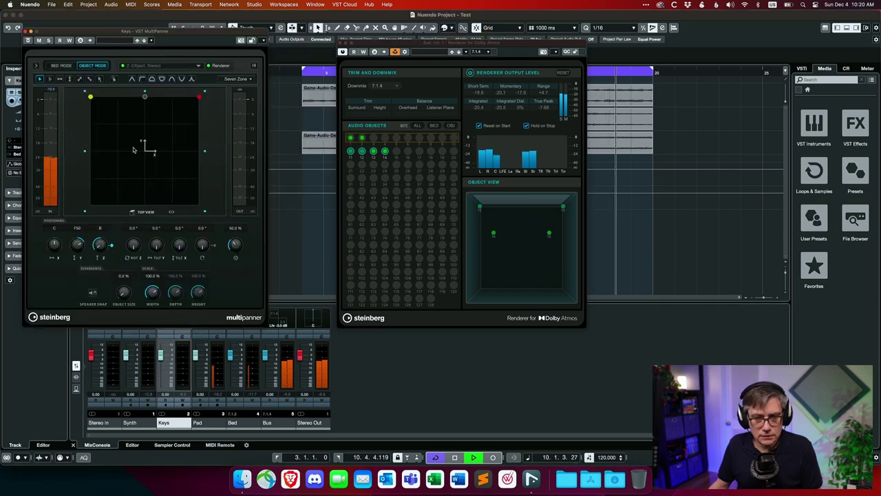
left_click_drag(145, 96, 144, 171)
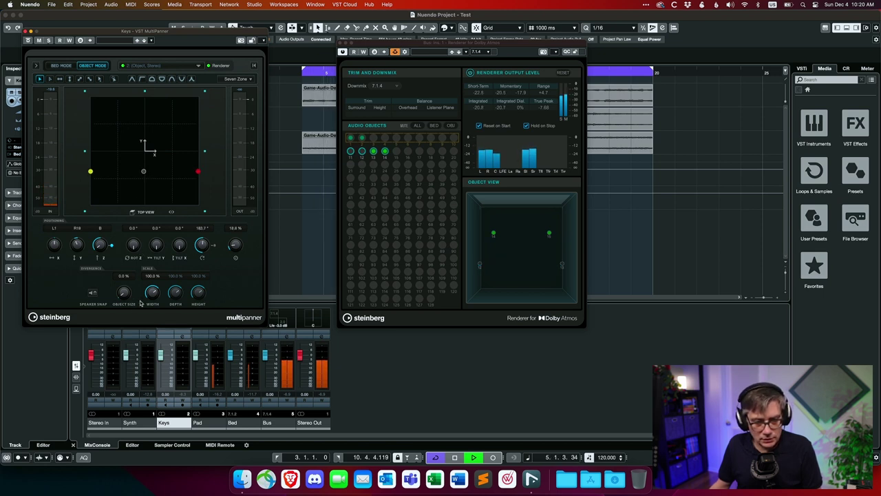
Step: Reduce the Keys object's width to about 73%, raise its height to about T18, and close its MultiPanner
left_click_drag(152, 297, 123, 285)
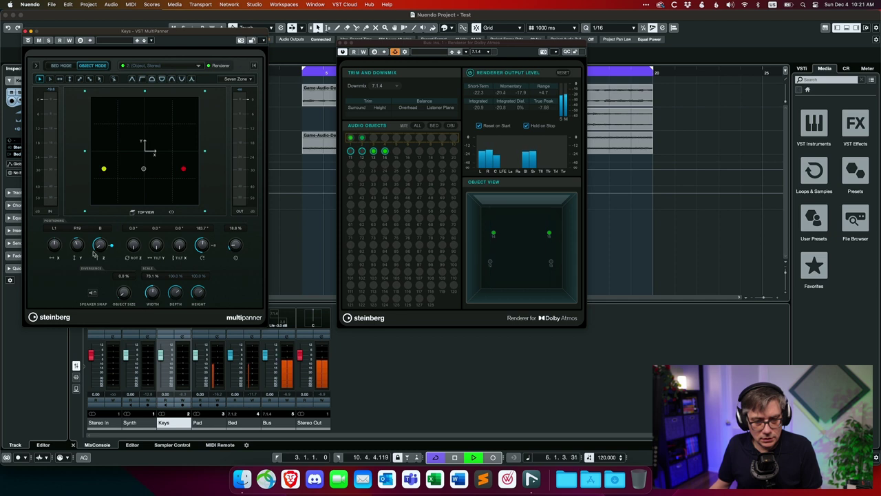
left_click_drag(98, 248, 110, 215)
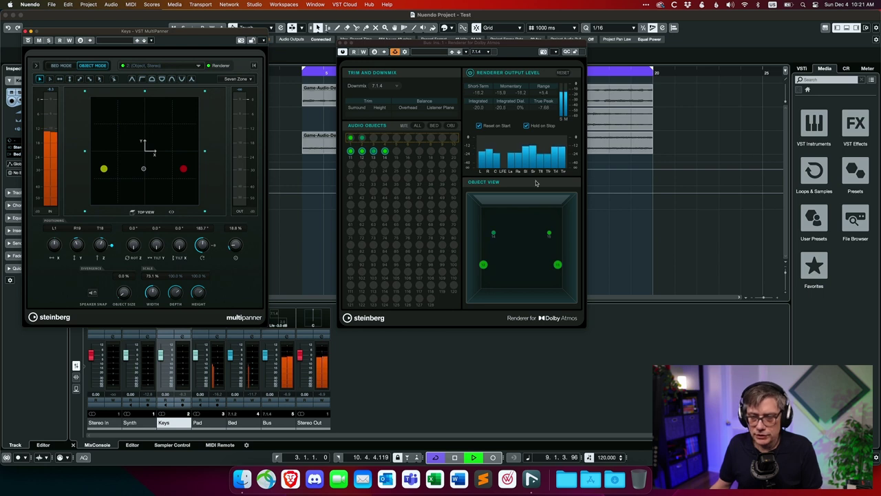
left_click(28, 31)
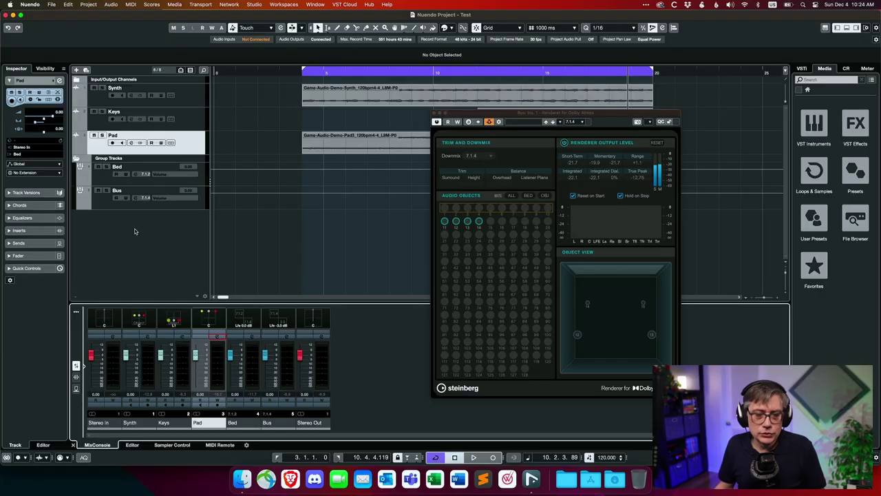
Step: Add a group track with the 7.1 configuration and name it Helper
right_click(135, 231)
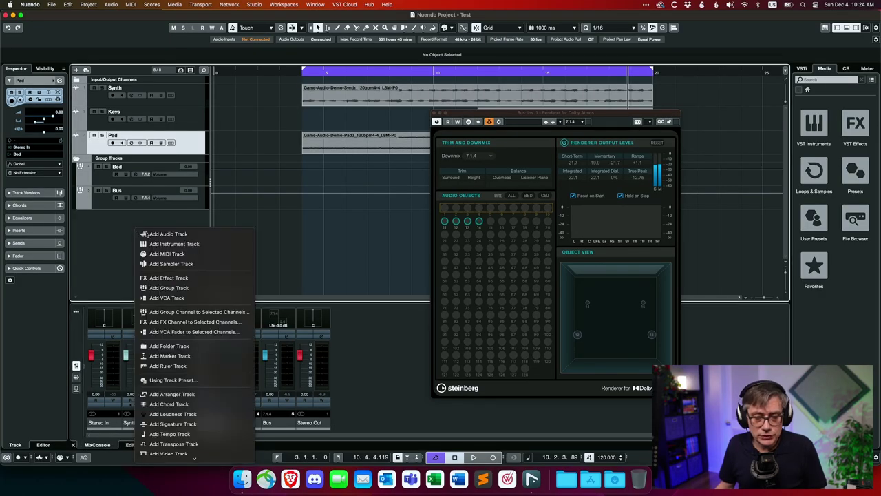
left_click(170, 287)
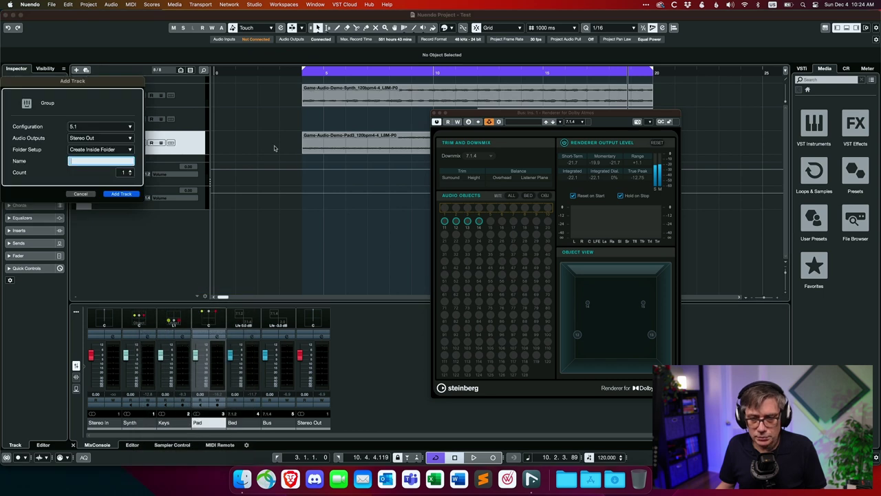
left_click(96, 126)
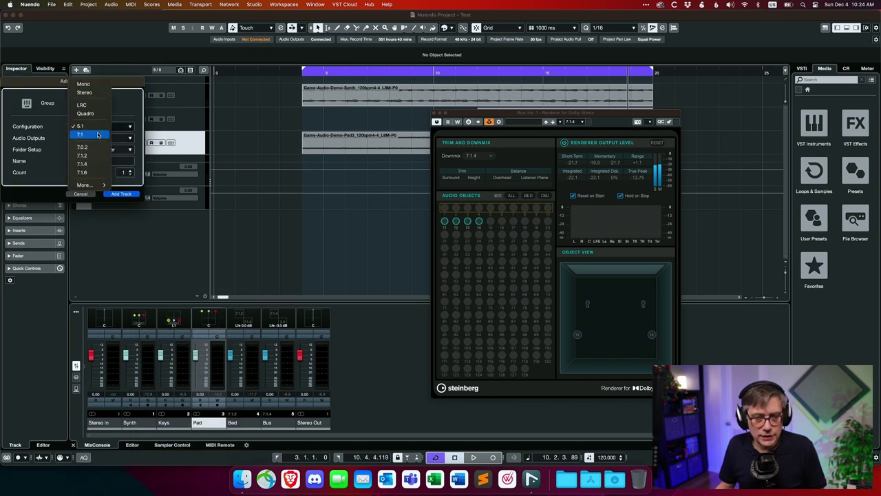
left_click(99, 134)
left_click(91, 159)
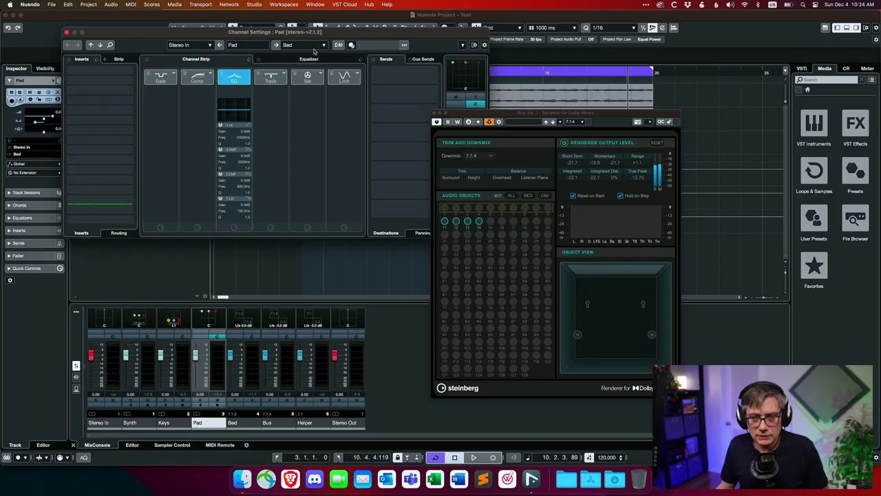
Step: Route the Pad track's output to the Helper group and close its channel settings
left_click(315, 49)
left_click(311, 123)
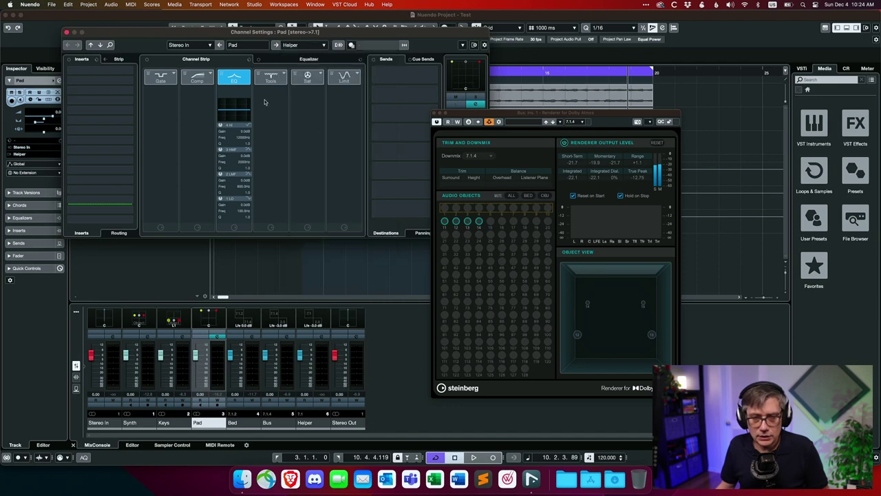
left_click(66, 33)
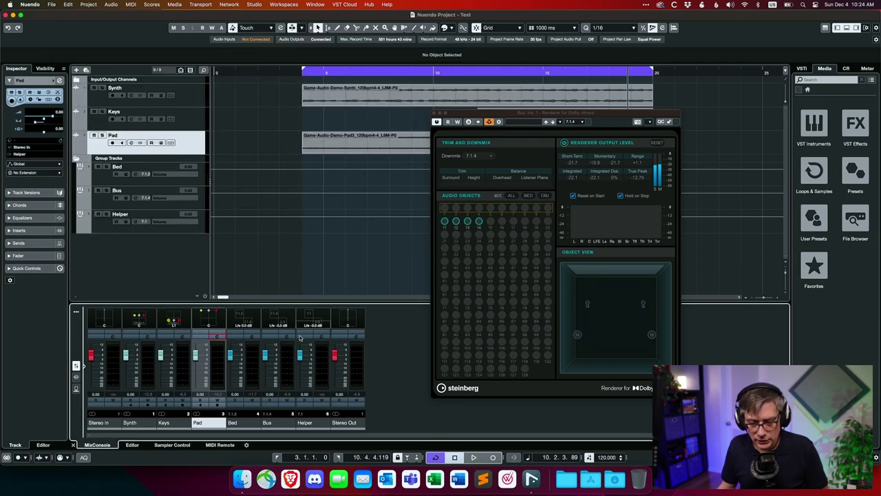
Step: Route the Helper group's output to the Bed group, and play the project briefly to check the renderer's output levels
left_click(320, 338)
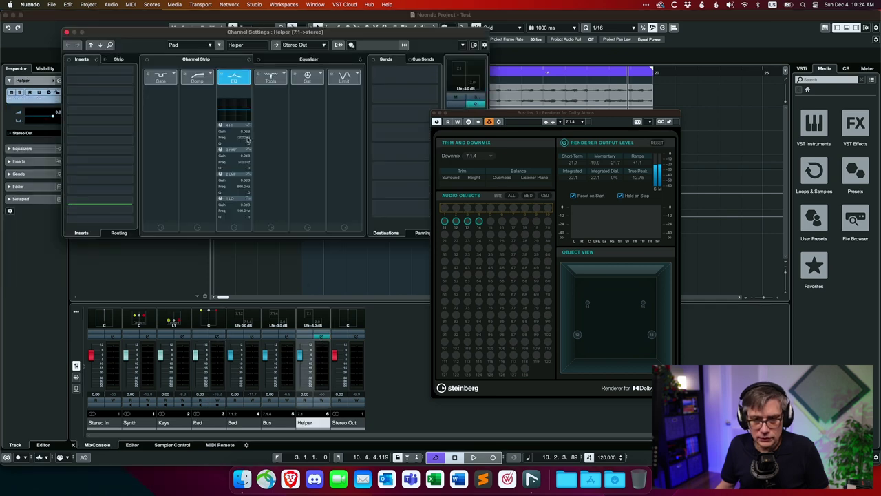
left_click(303, 45)
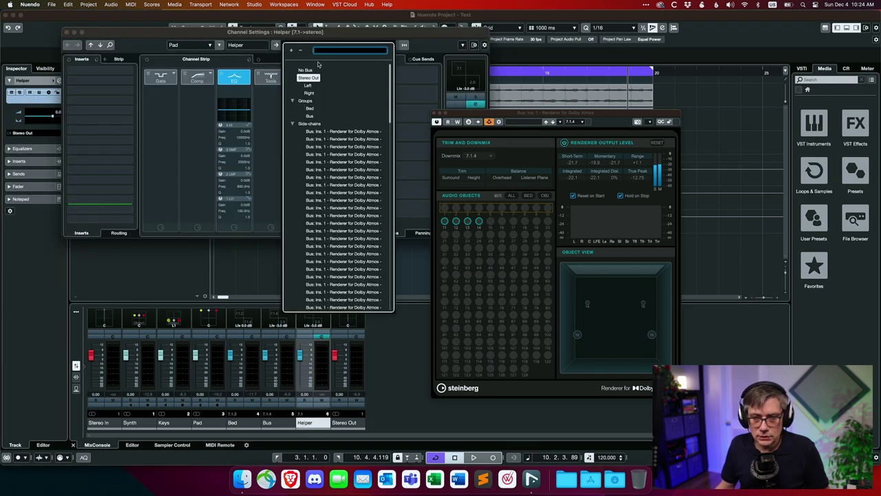
left_click(310, 108)
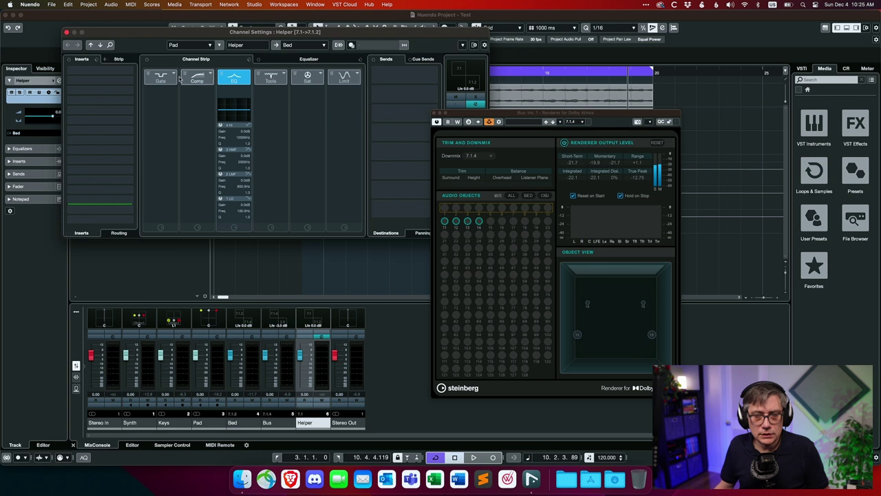
left_click(67, 33)
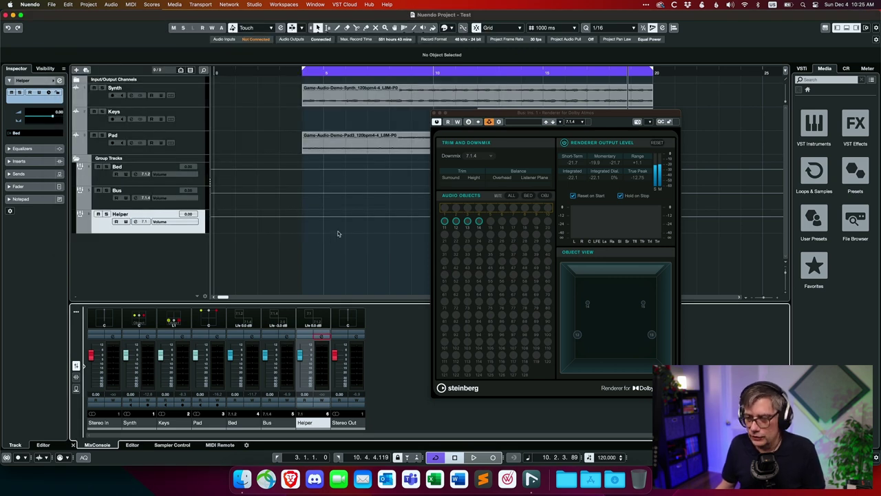
key("space")
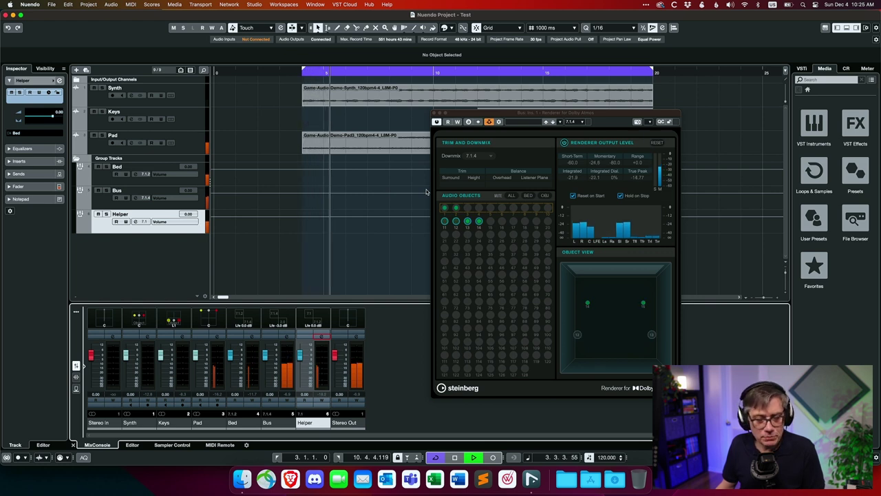
key("space")
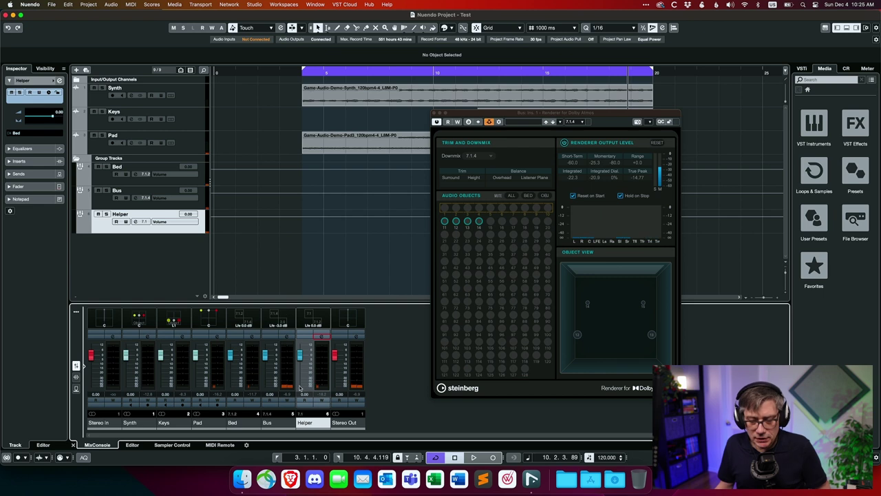
Step: Insert the NUGEN Halo Upmix plug-in on the Helper channel and start playback to check the upmixed Pad signal
left_click(321, 338)
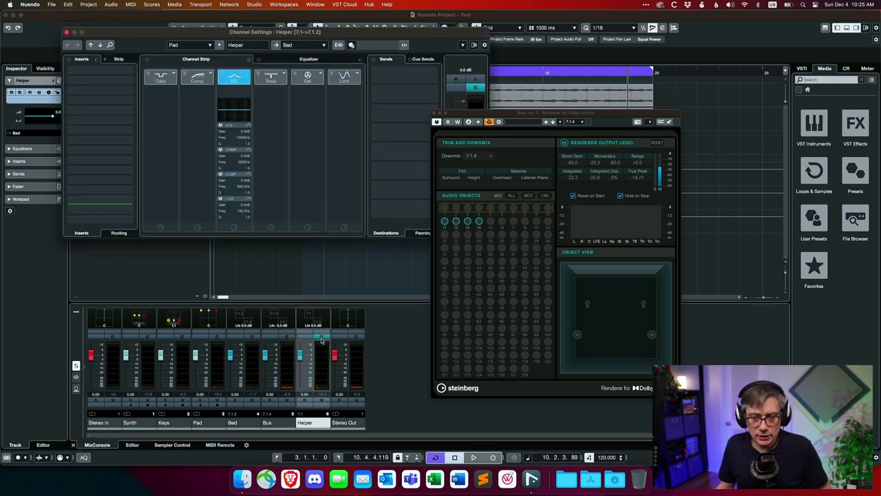
left_click(128, 72)
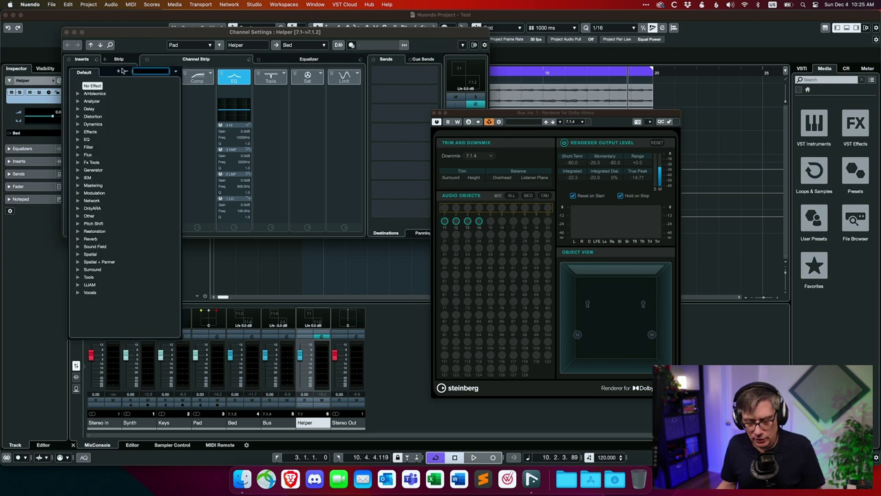
type("halo")
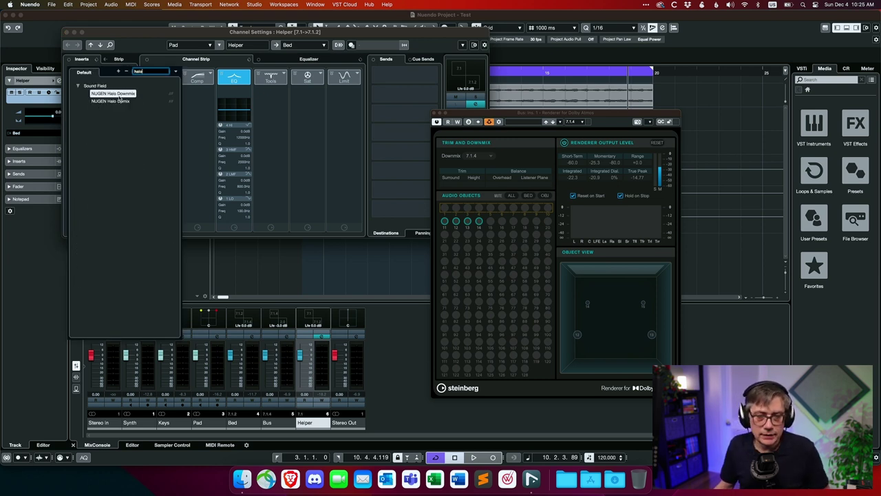
left_click(122, 100)
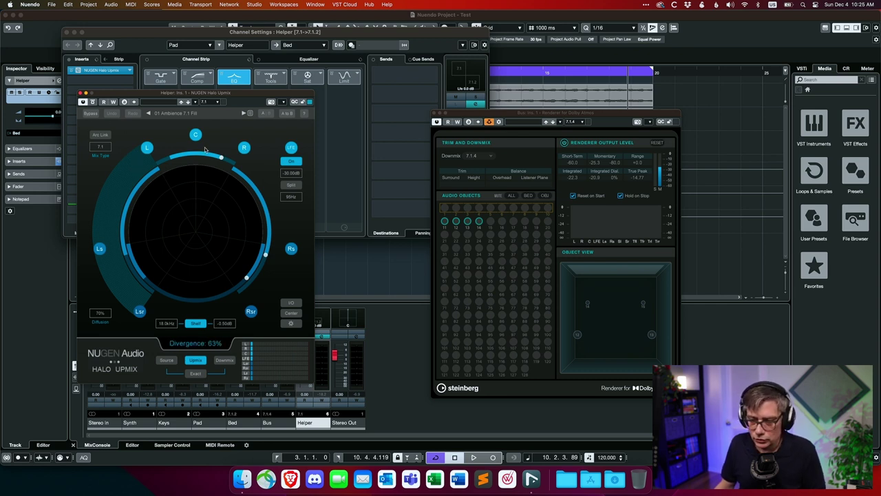
key("space")
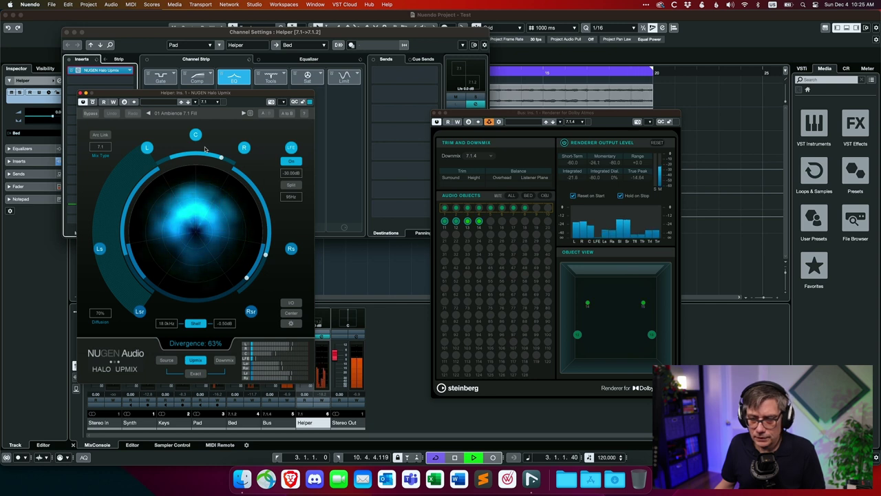